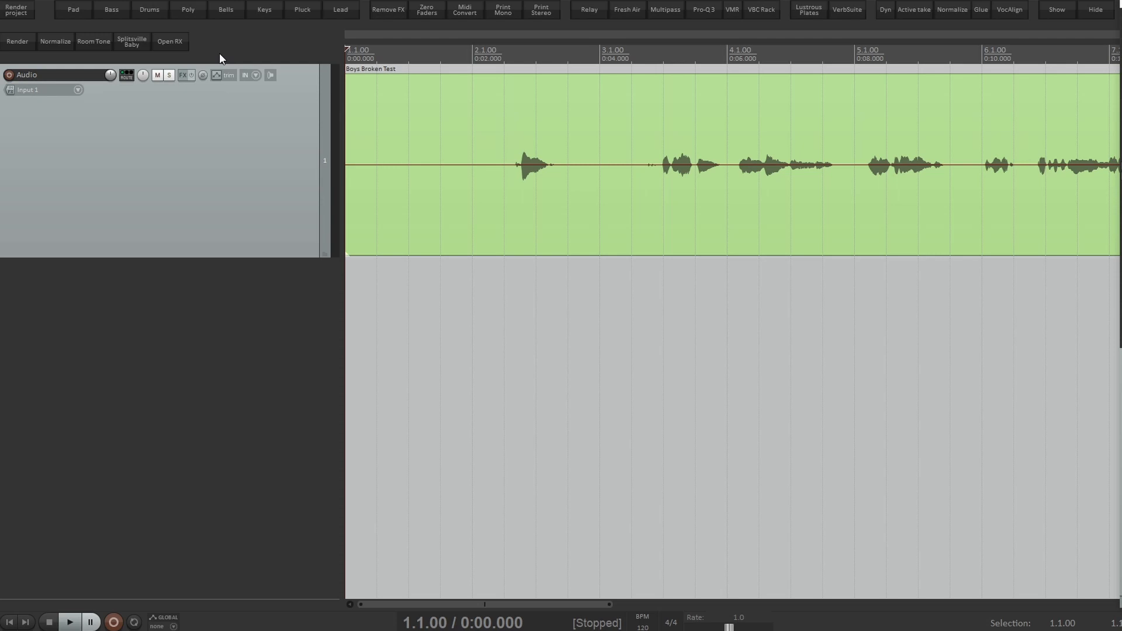
Play back the untreated voice recording on the Audio track to hear its background noise
key("space")
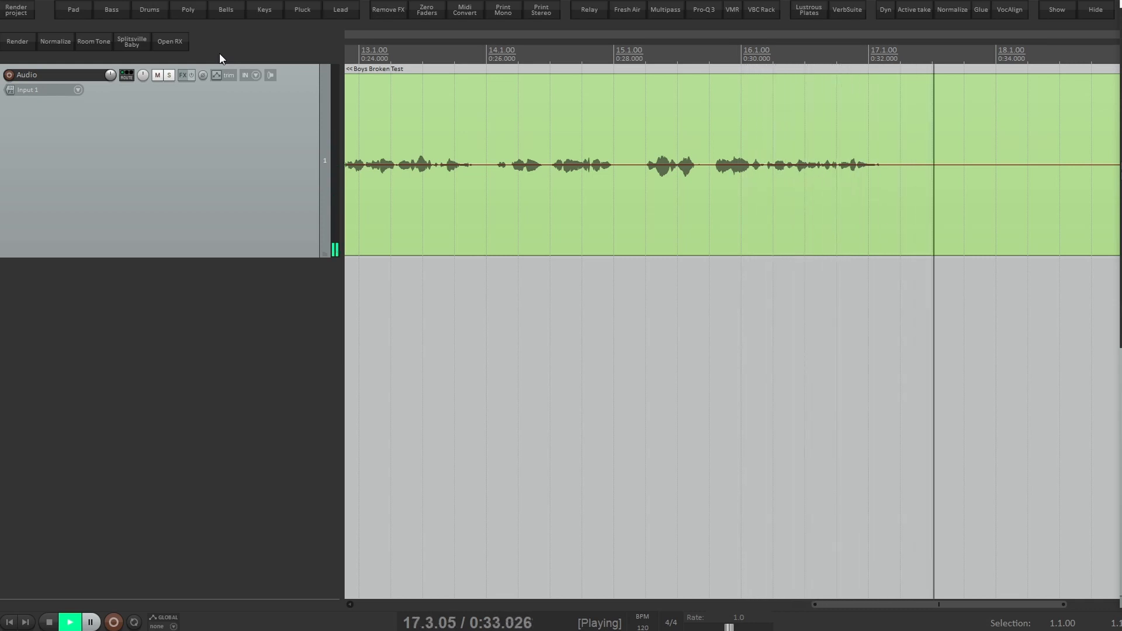
key("space")
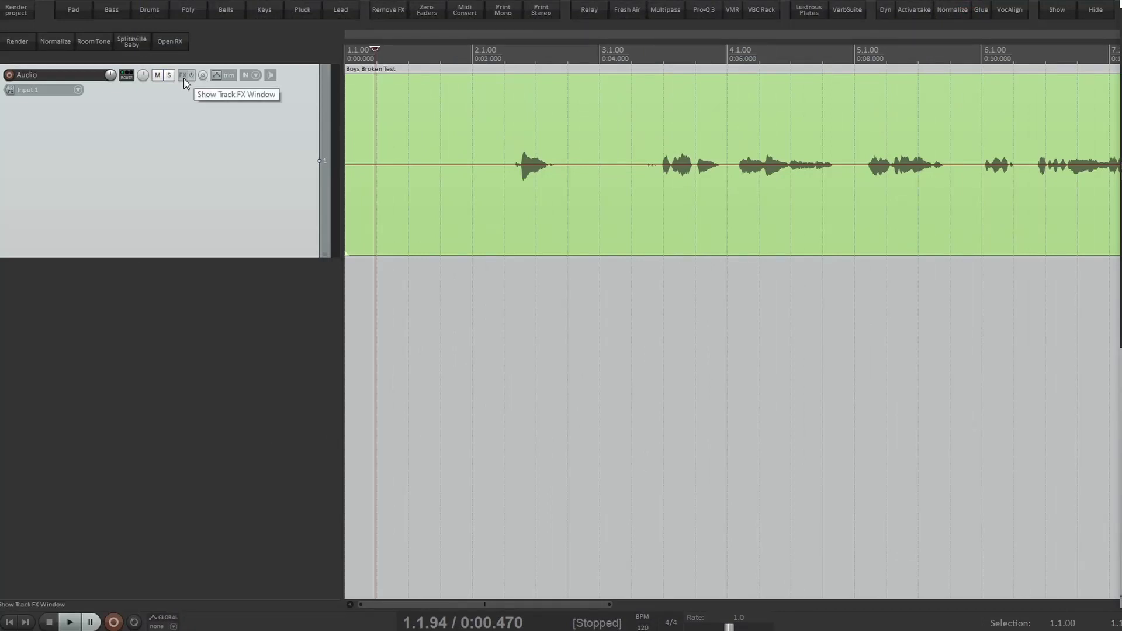
Add ReaFir (FFT EQ+Dynamics Processor) to the Audio track and set its mode to Subtract
left_click(184, 76)
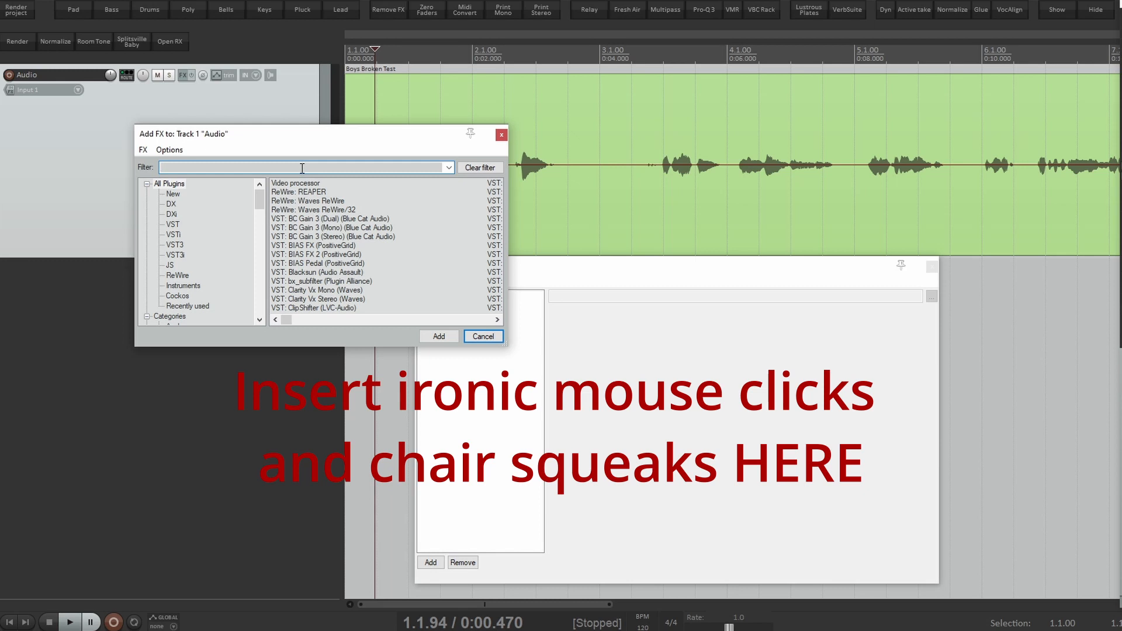
type("reafir")
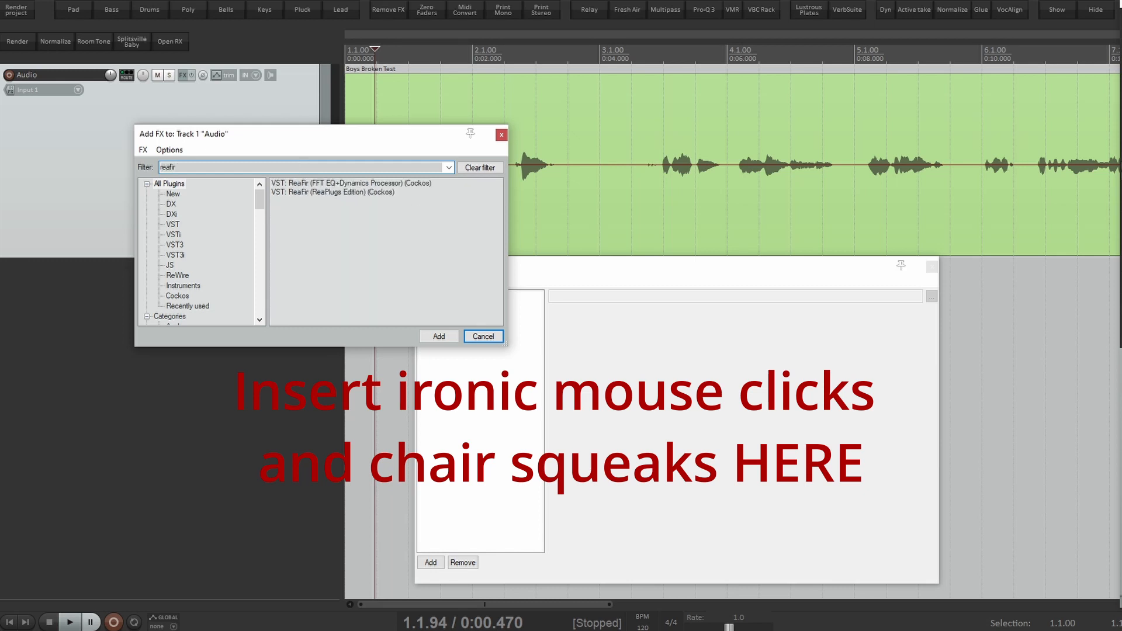
double_click(316, 183)
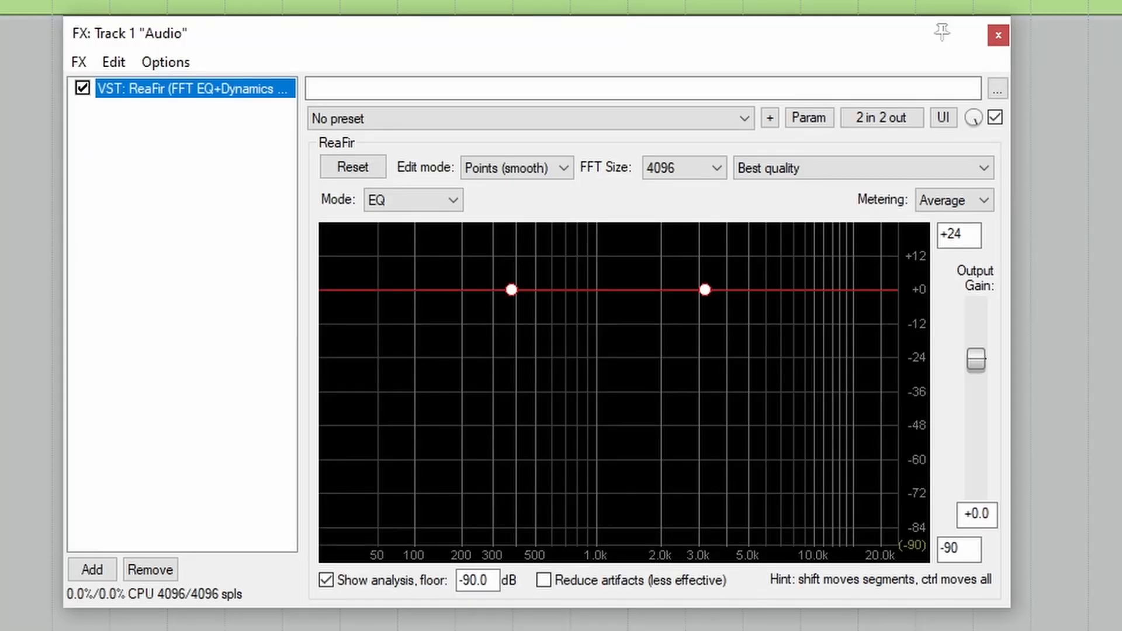
left_click(435, 208)
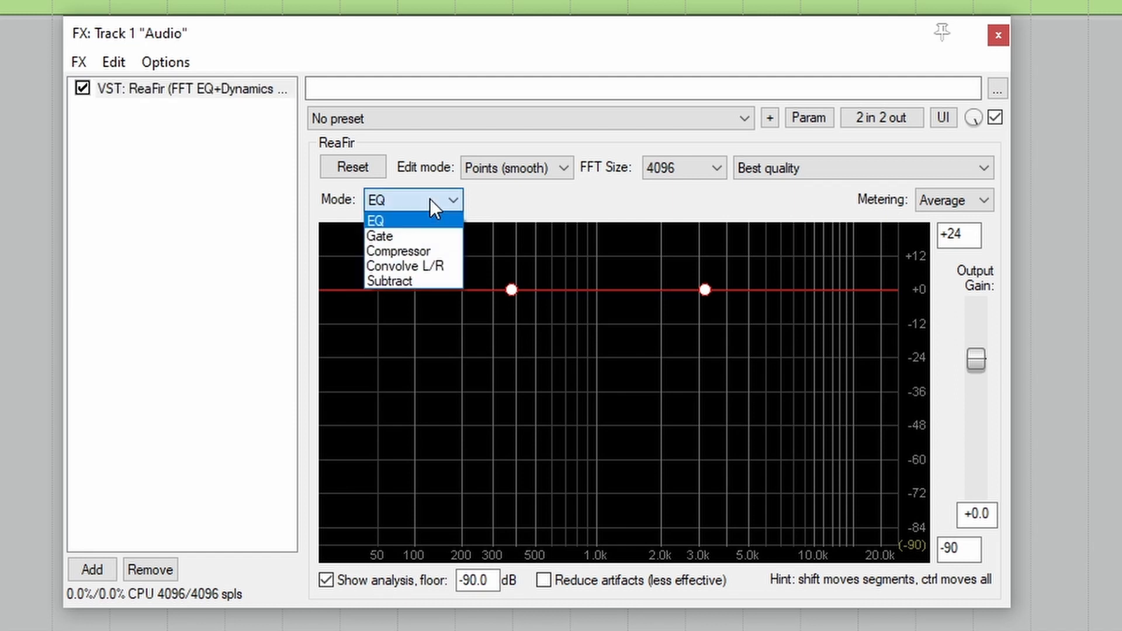
left_click(428, 281)
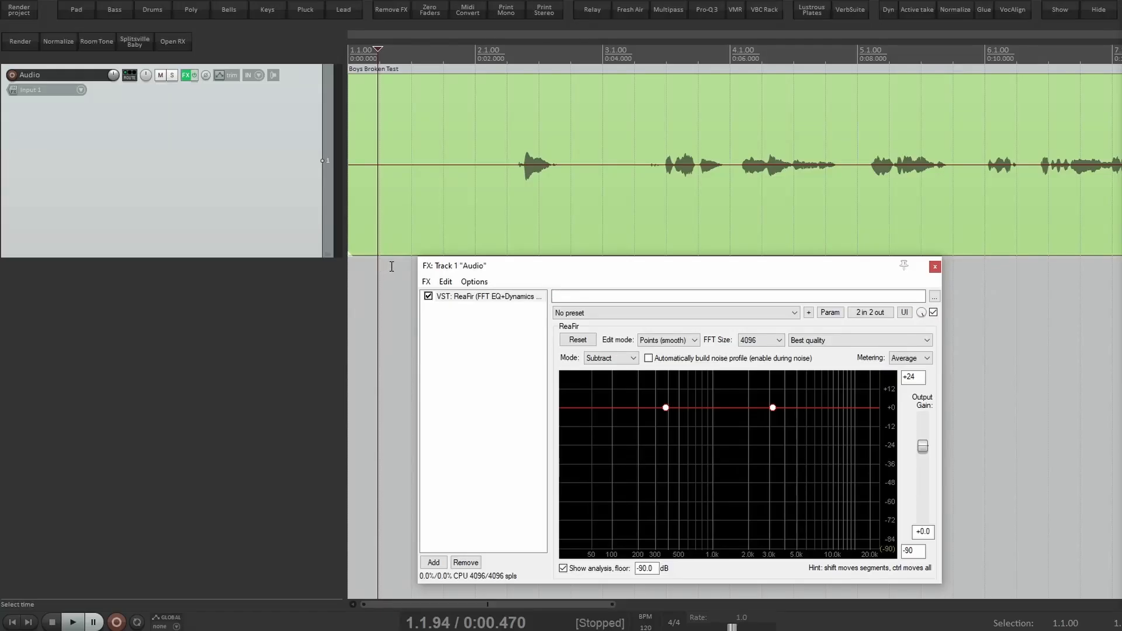
Make a time selection over the noise-only section before the first word and enable repeat
left_click(392, 267)
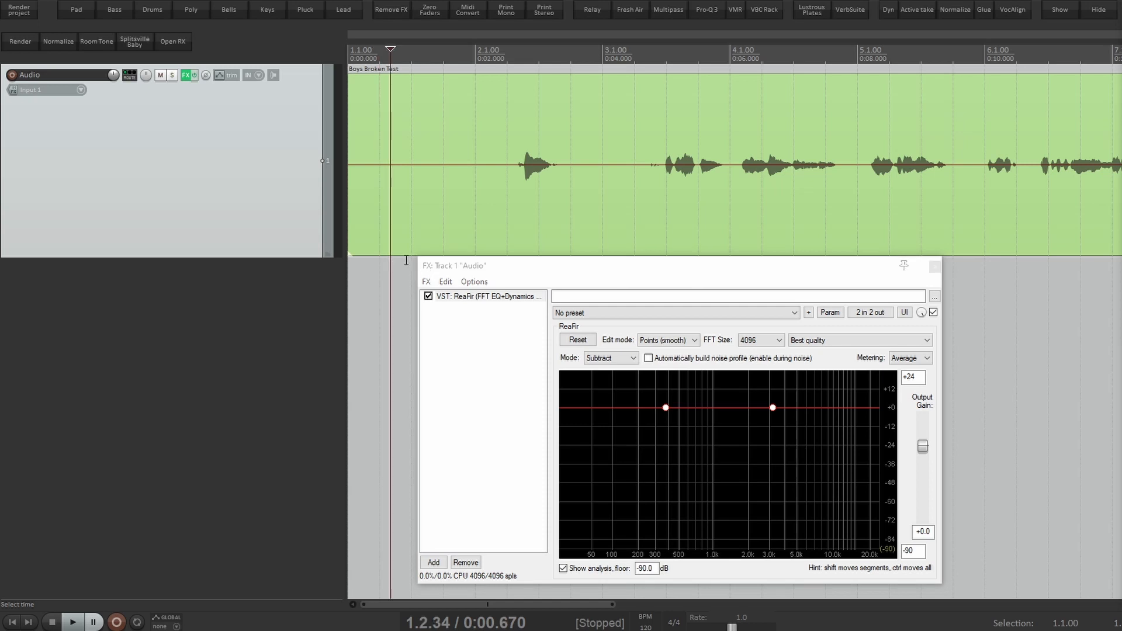
left_click_drag(407, 263, 372, 268)
left_click_drag(352, 270, 351, 269)
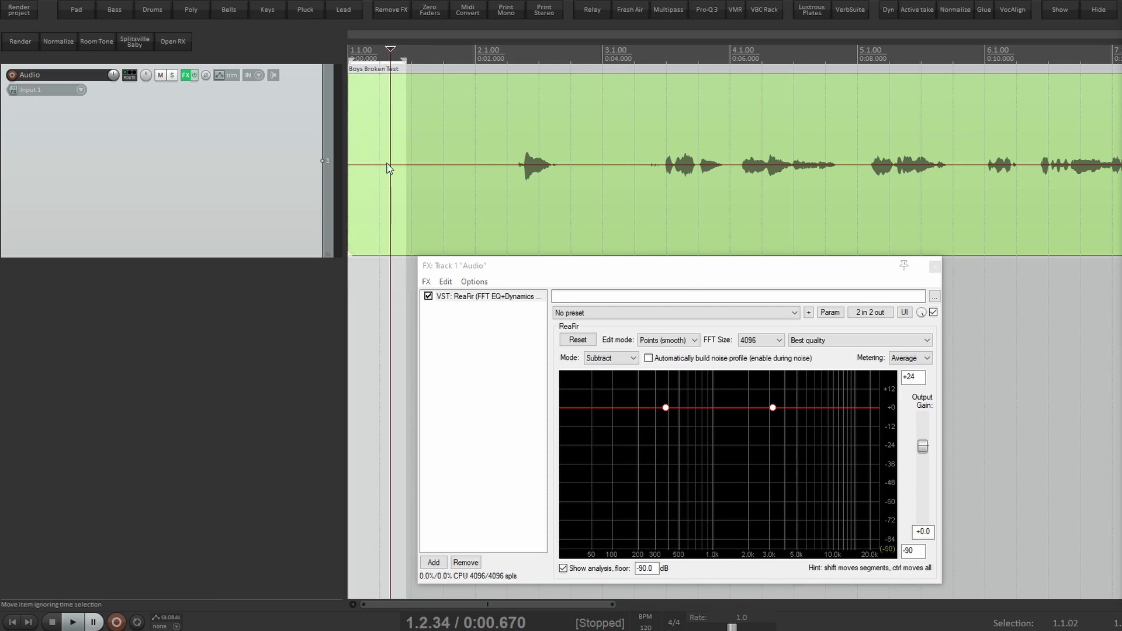
left_click_drag(403, 59, 459, 59)
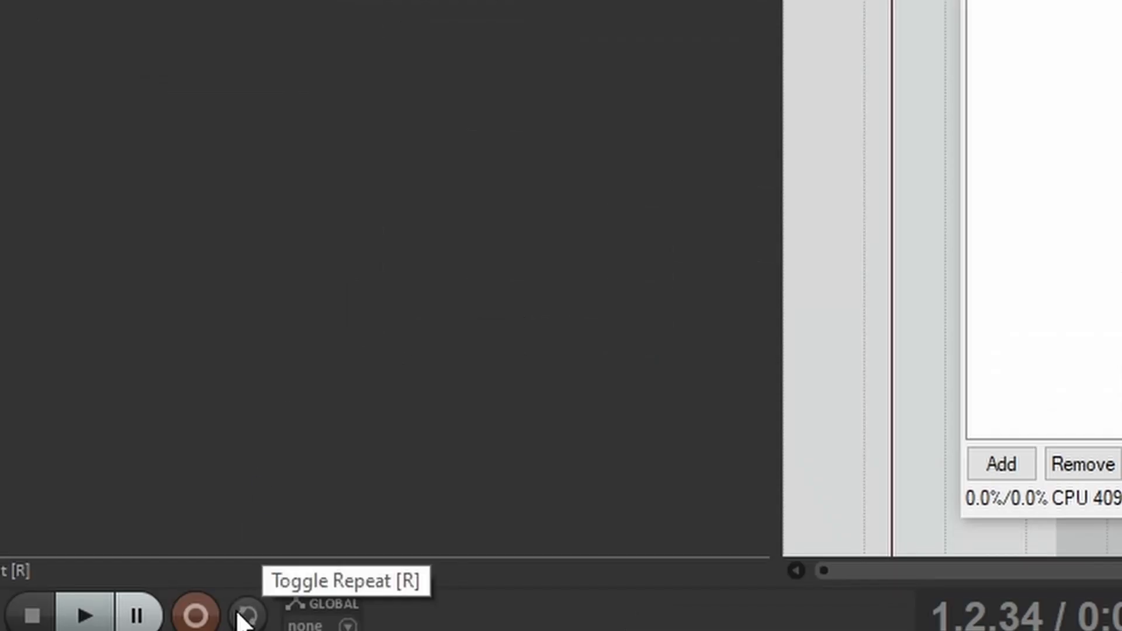
left_click(246, 615)
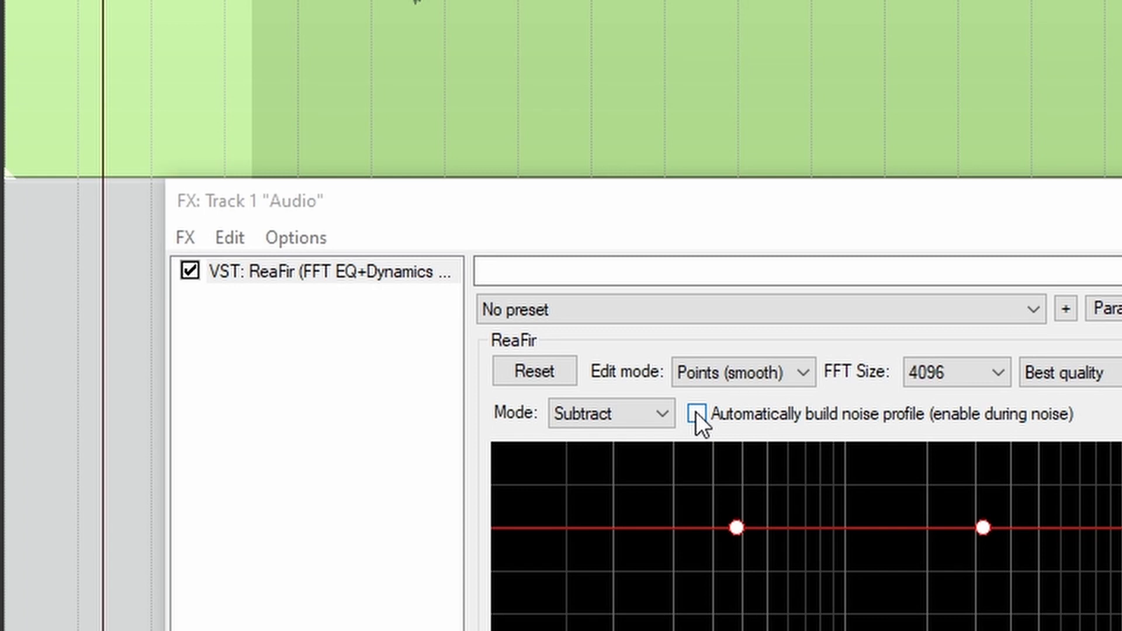
Enable automatic noise profile building in ReaFir and set the FFT size to 1024
left_click(697, 413)
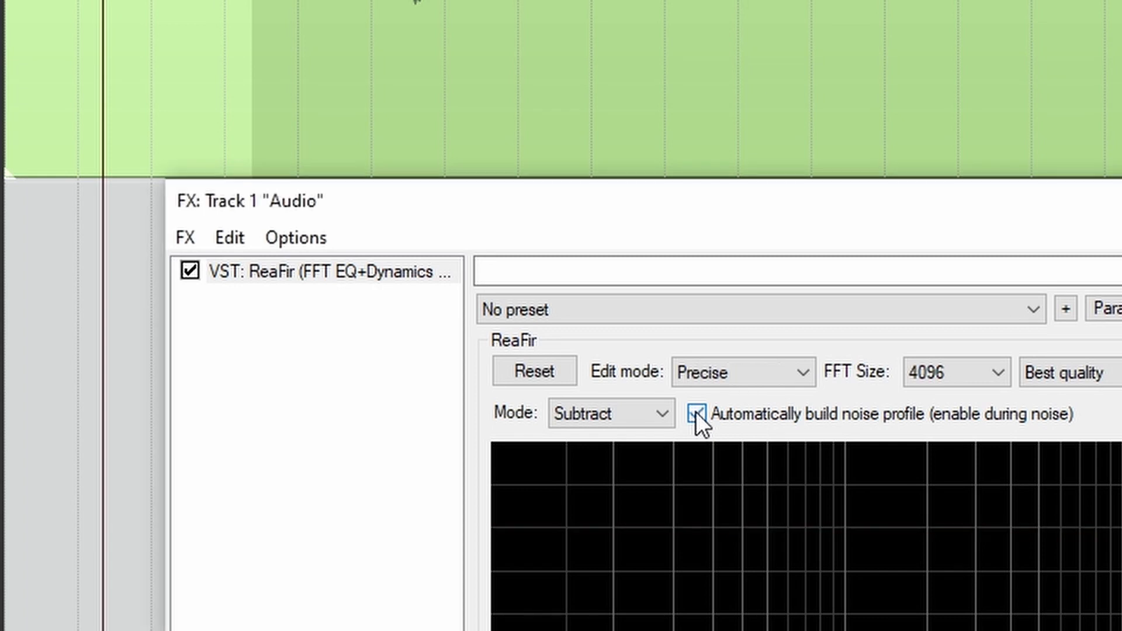
left_click(945, 378)
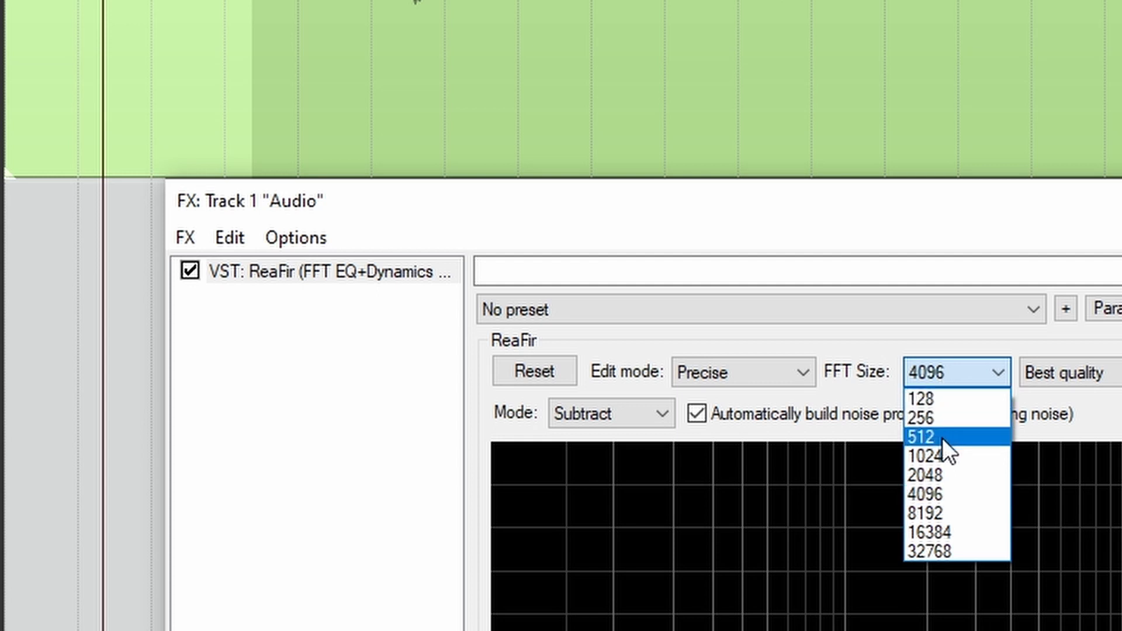
left_click(941, 457)
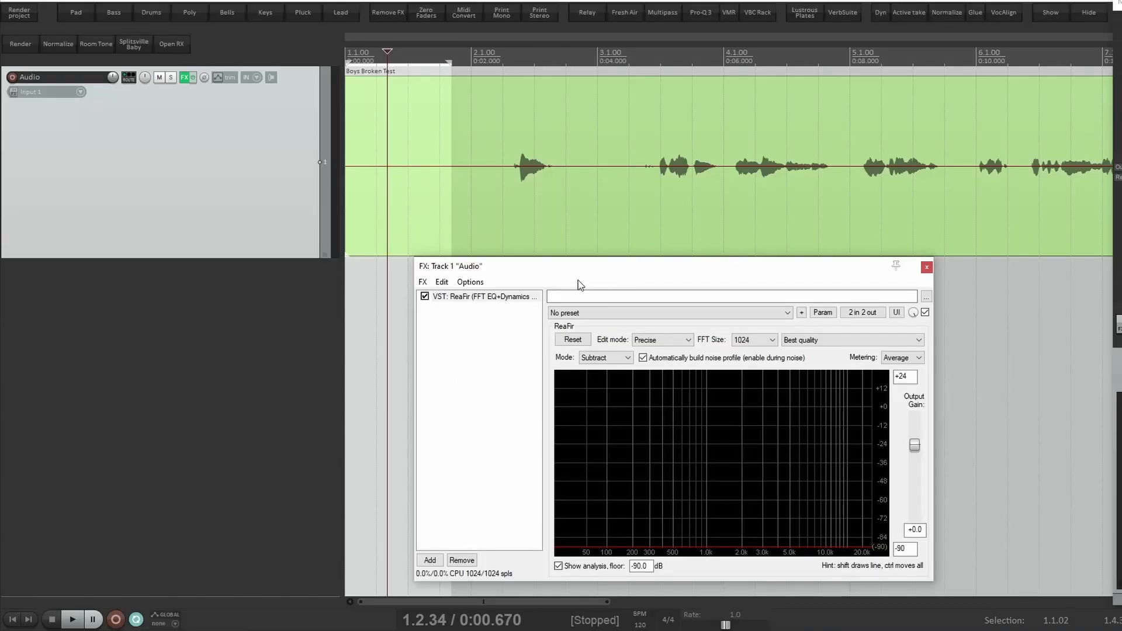
Capture the noise profile by looping the selected section, finishing with repeat and automatic profile building turned off
left_click(71, 621)
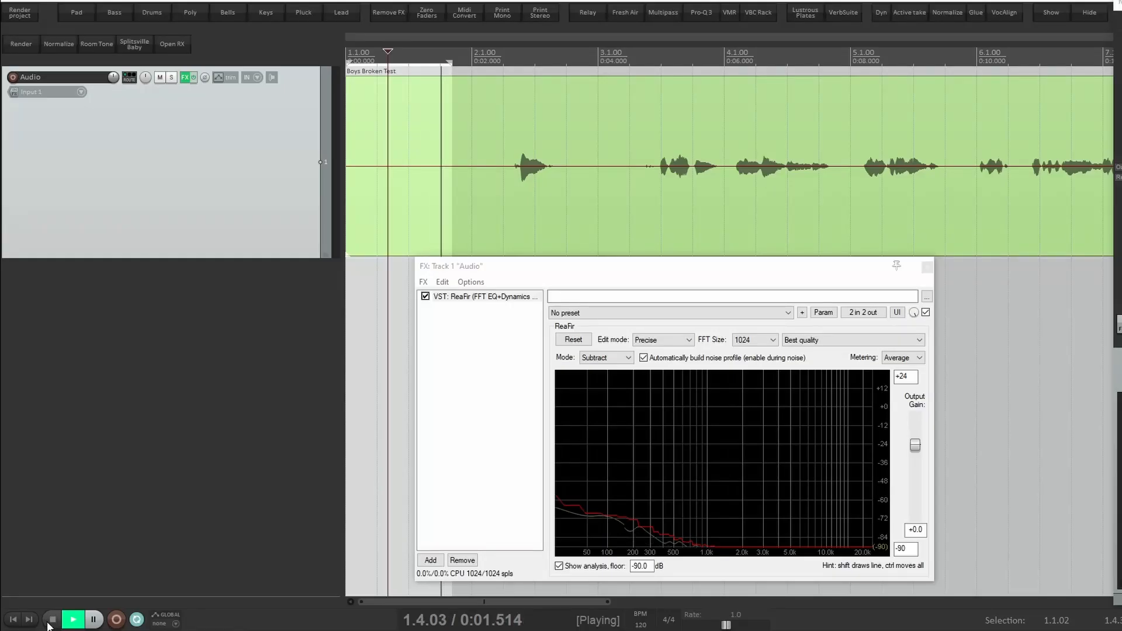
left_click(52, 621)
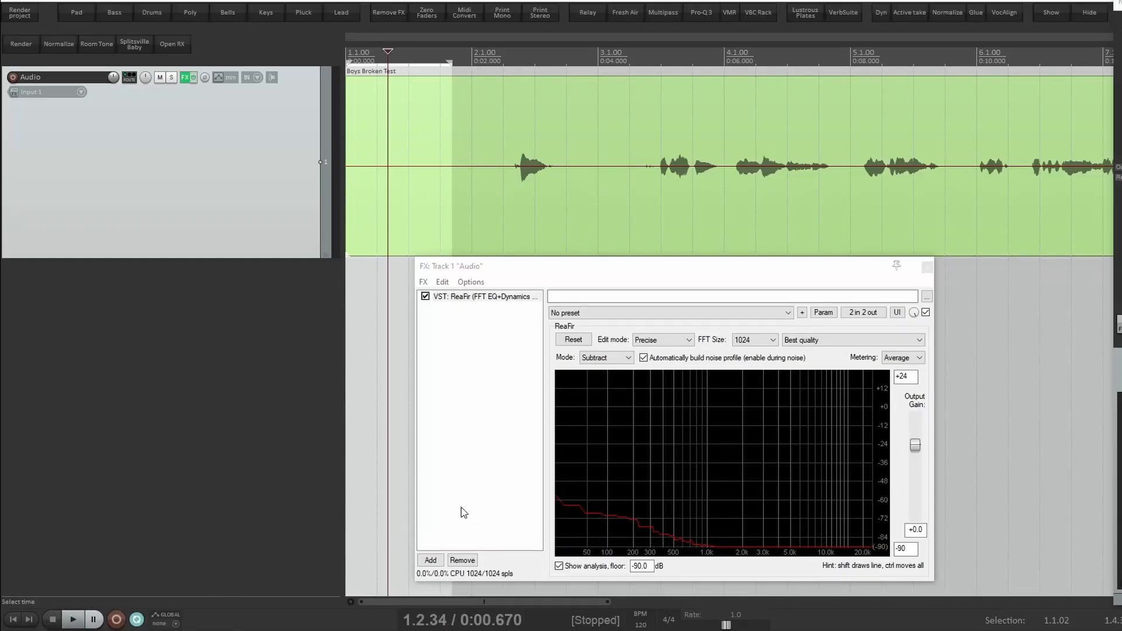
left_click(142, 619)
left_click(644, 359)
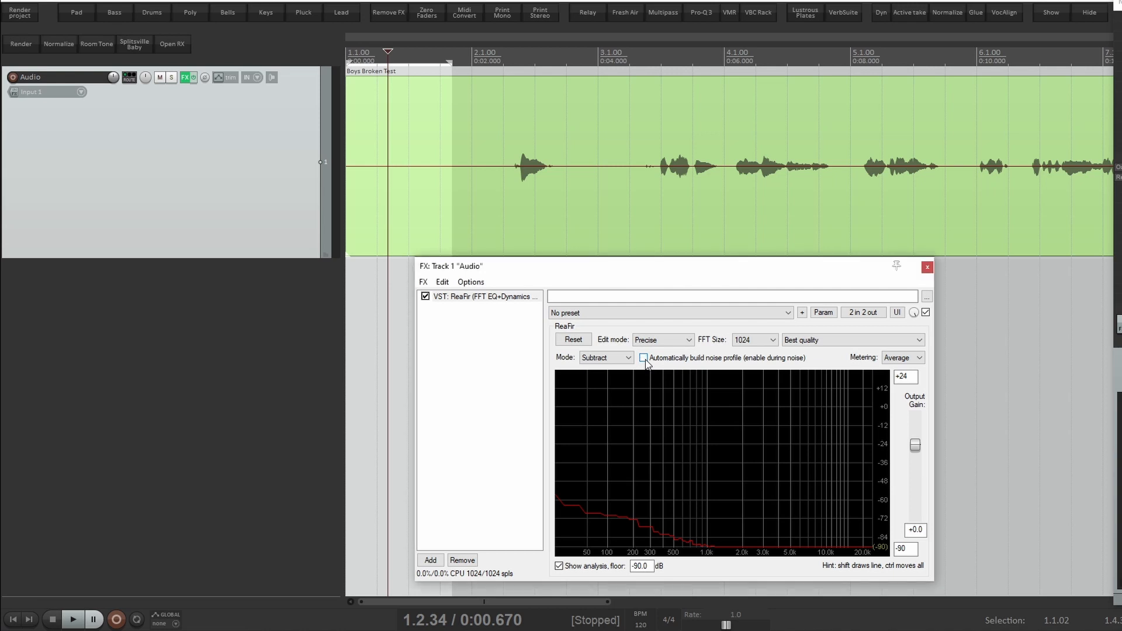
Play back the noise-reduced recording and save the ReaFir settings as a preset named "room"
key("space")
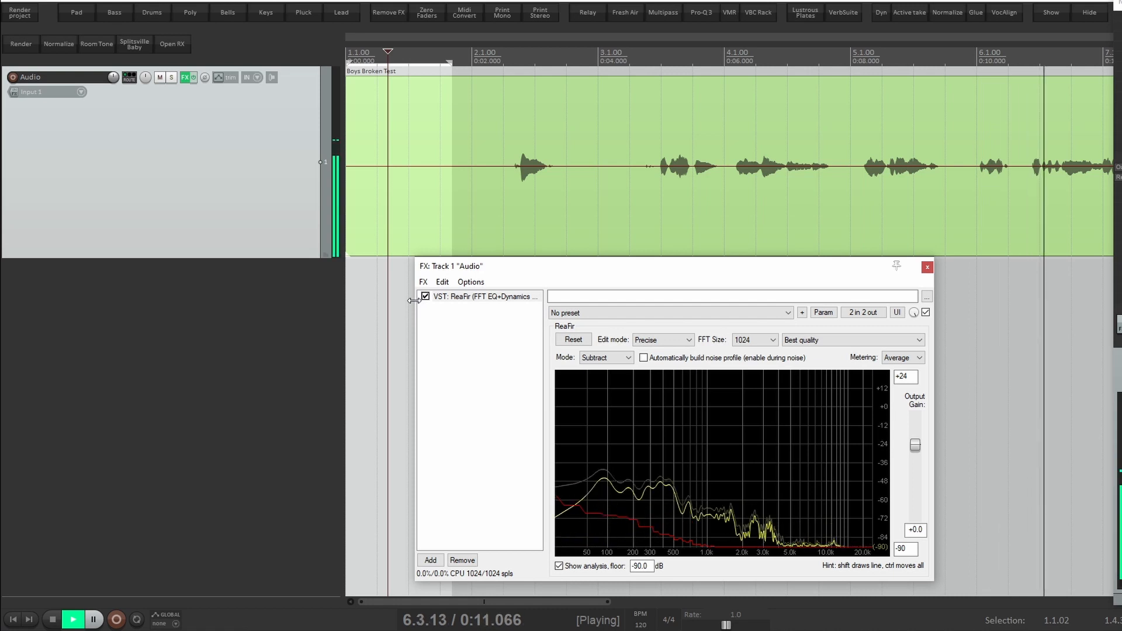
key("space")
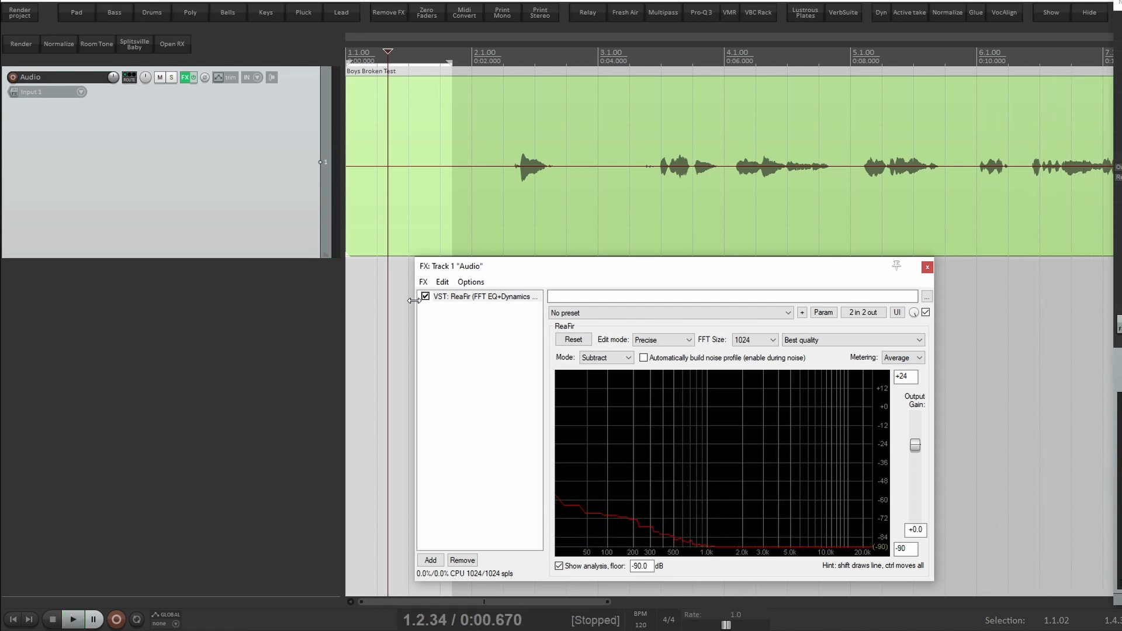
left_click(802, 314)
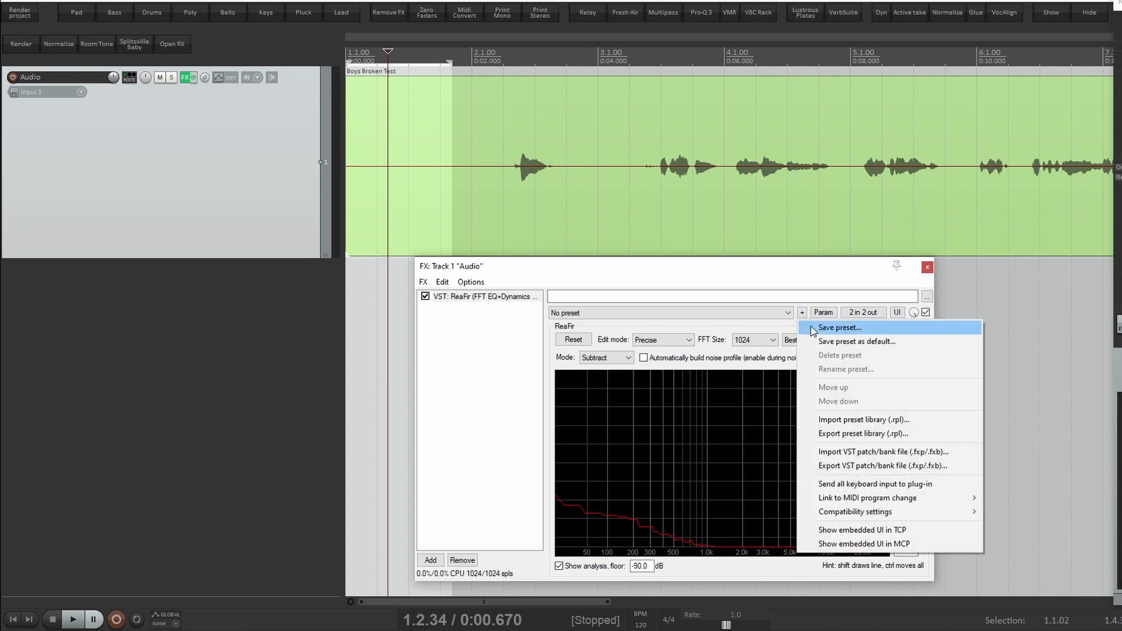
left_click(840, 328)
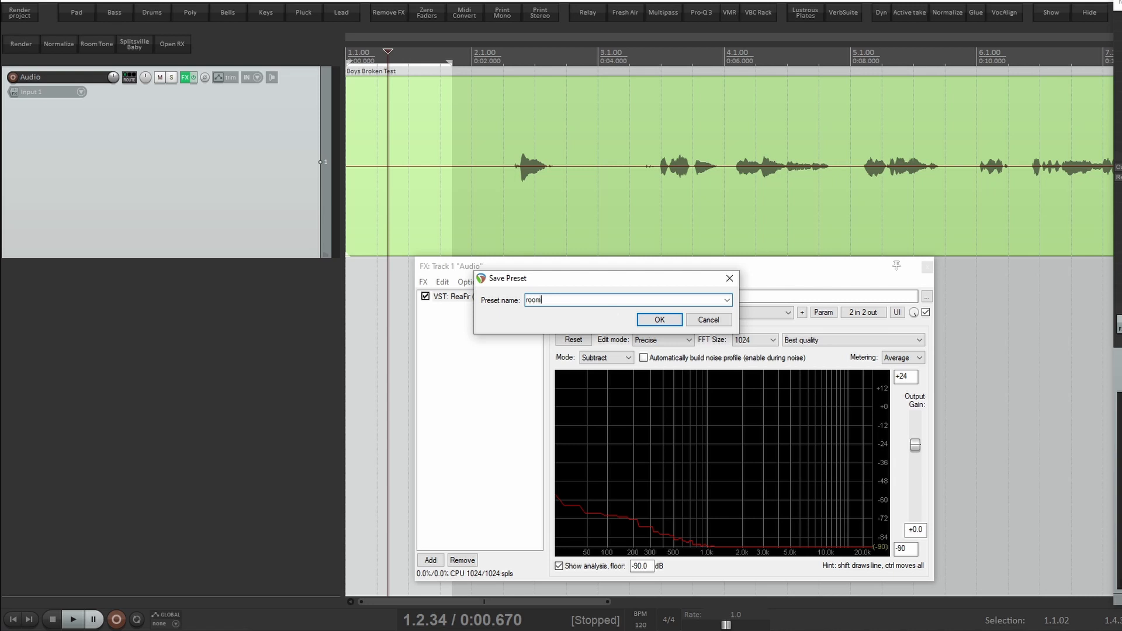
key("Return")
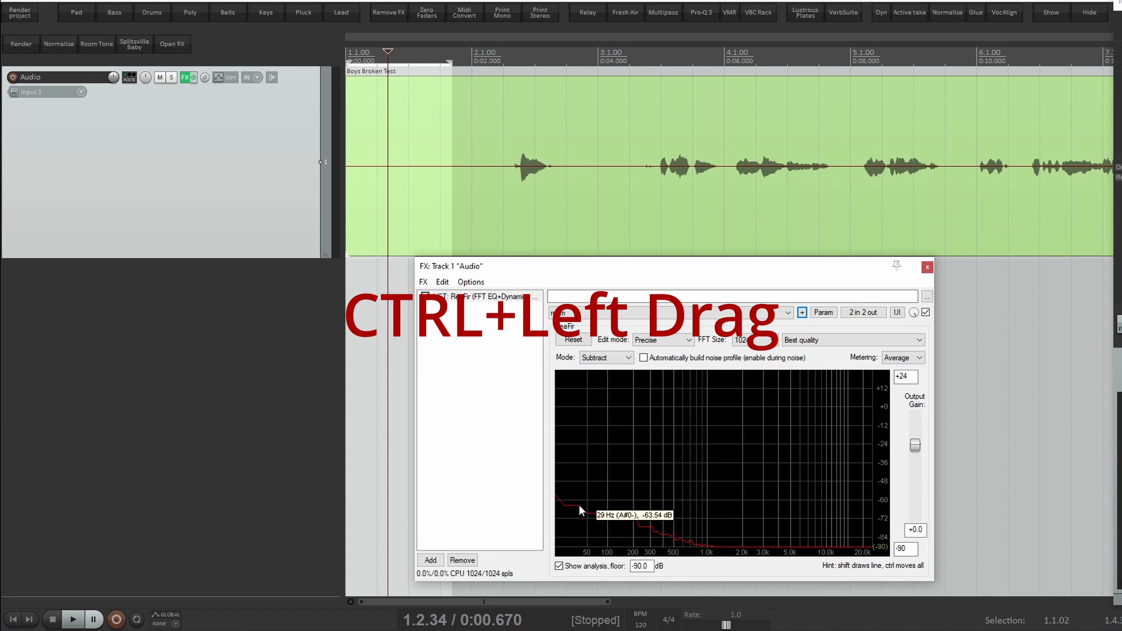
Shift the entire noise profile curve down and fine-tune its level slightly while playing the recording from just before the first word
mouse_move(580, 507)
left_mouse_down()
mouse_move(598, 401)
mouse_move(596, 475)
mouse_move(613, 393)
mouse_move(596, 538)
mouse_move(599, 447)
mouse_move(581, 522)
left_mouse_up()
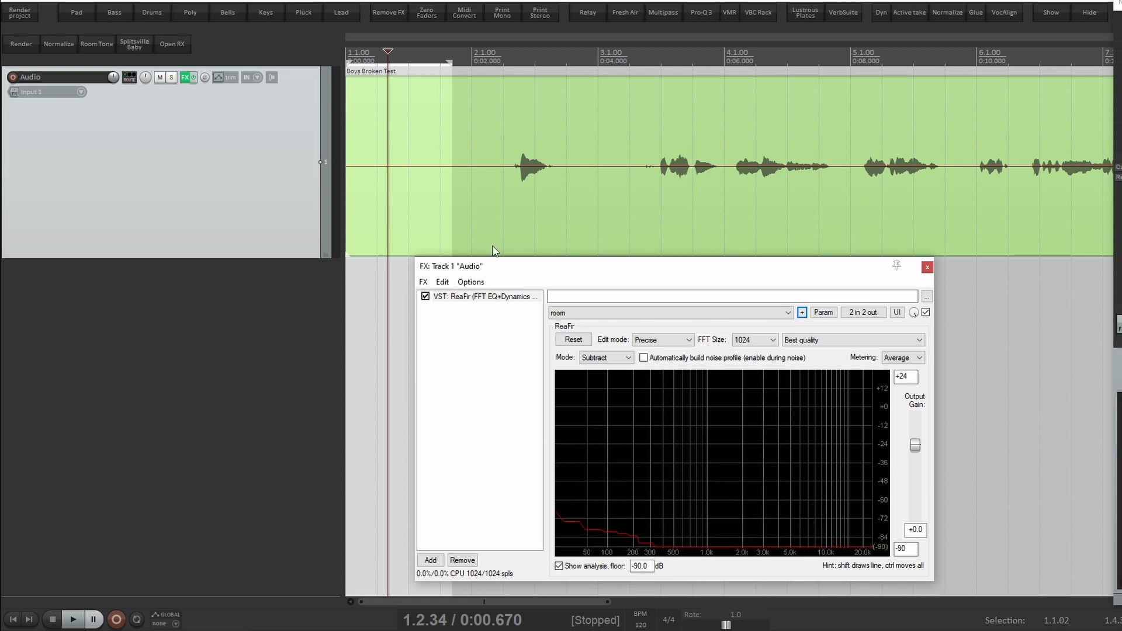
left_click(494, 206)
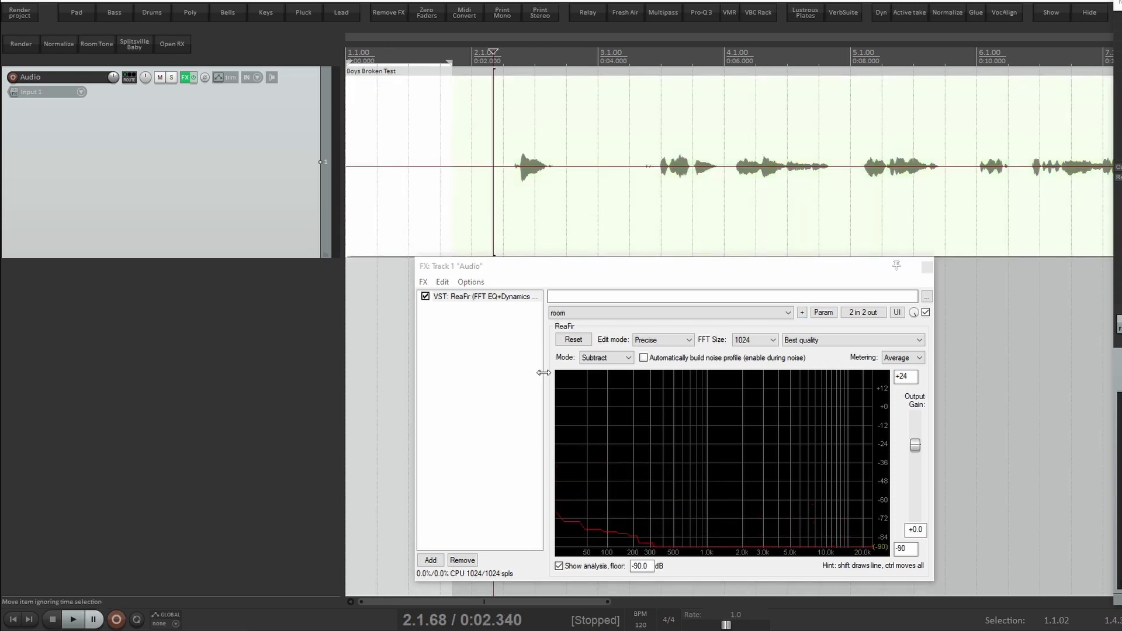
key("space")
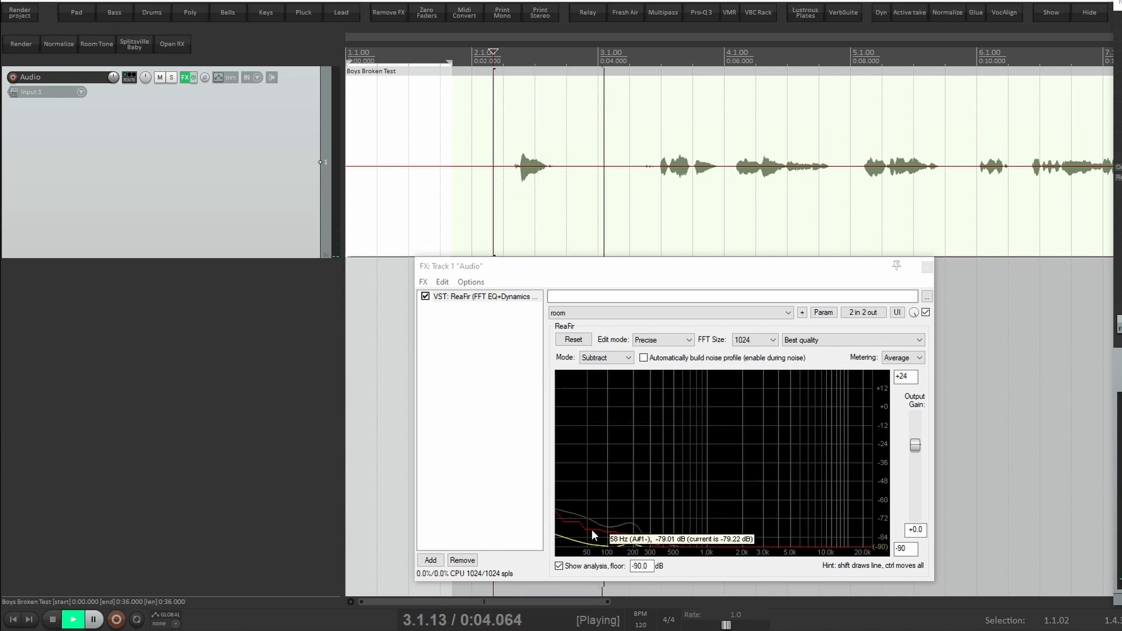
mouse_move(592, 530)
left_mouse_down()
mouse_move(603, 447)
mouse_move(587, 526)
left_mouse_up()
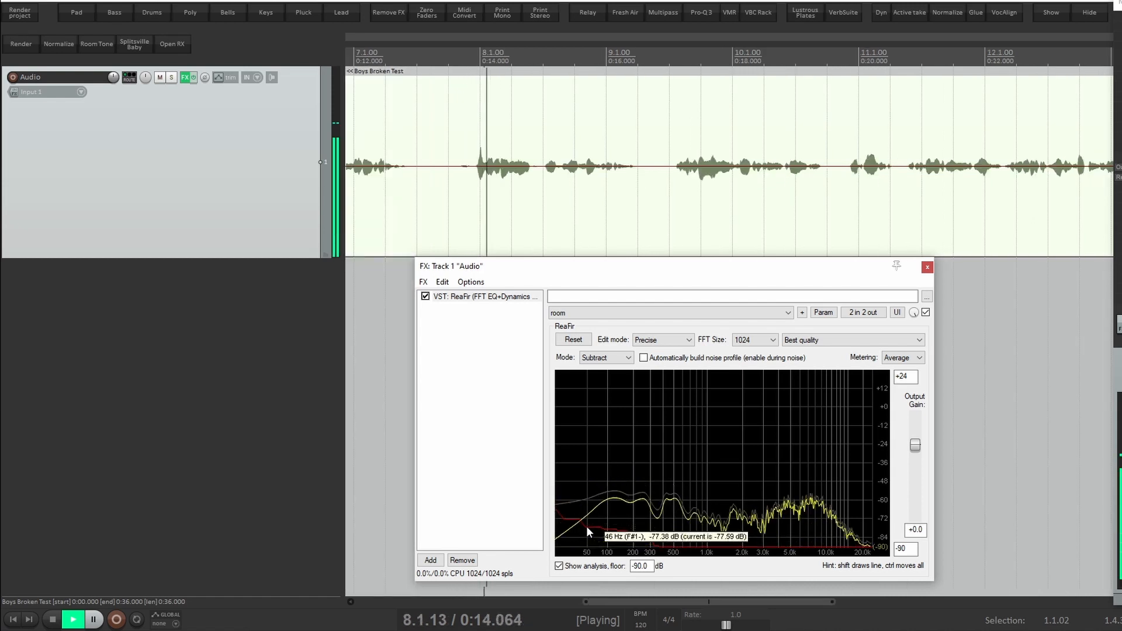
key("space")
Reload the "room" user preset to restore the captured noise profile
left_click(668, 312)
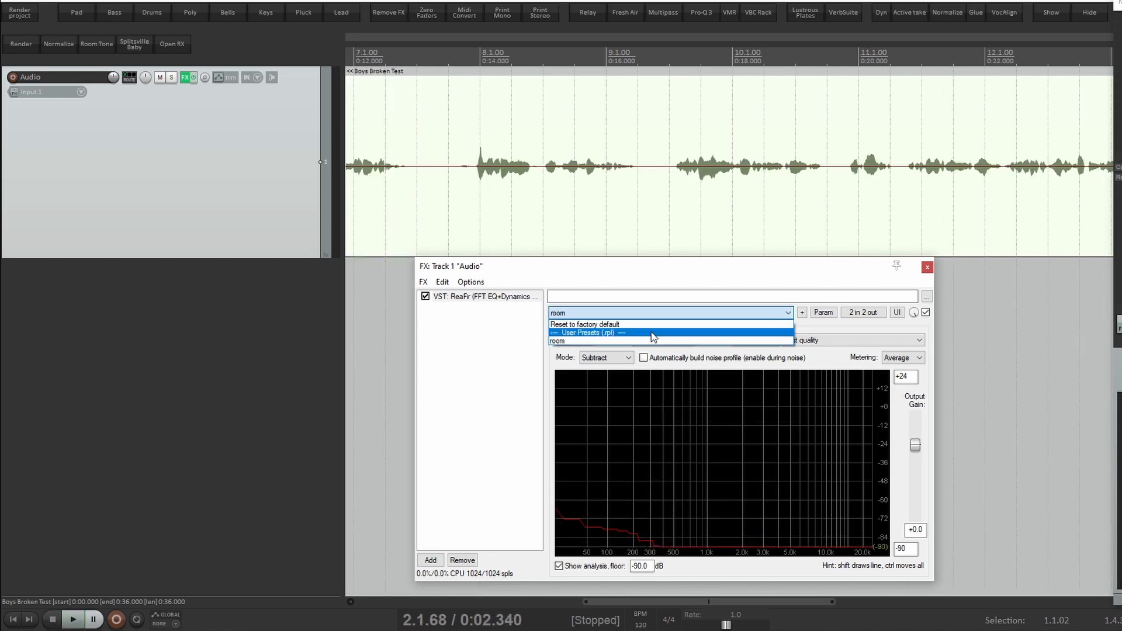
left_click(650, 341)
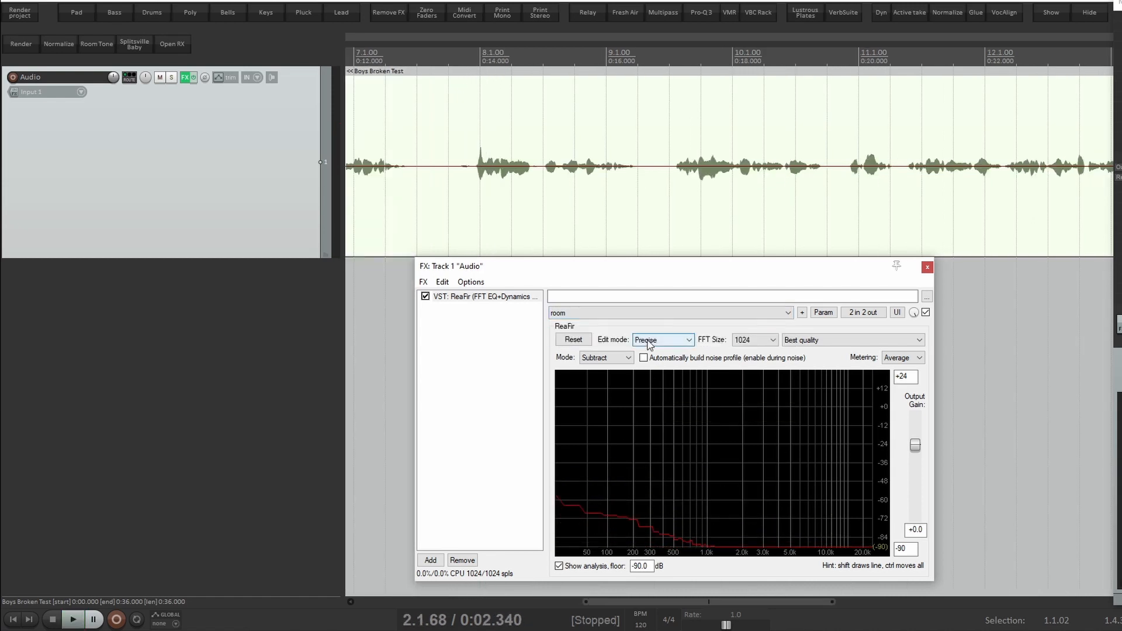